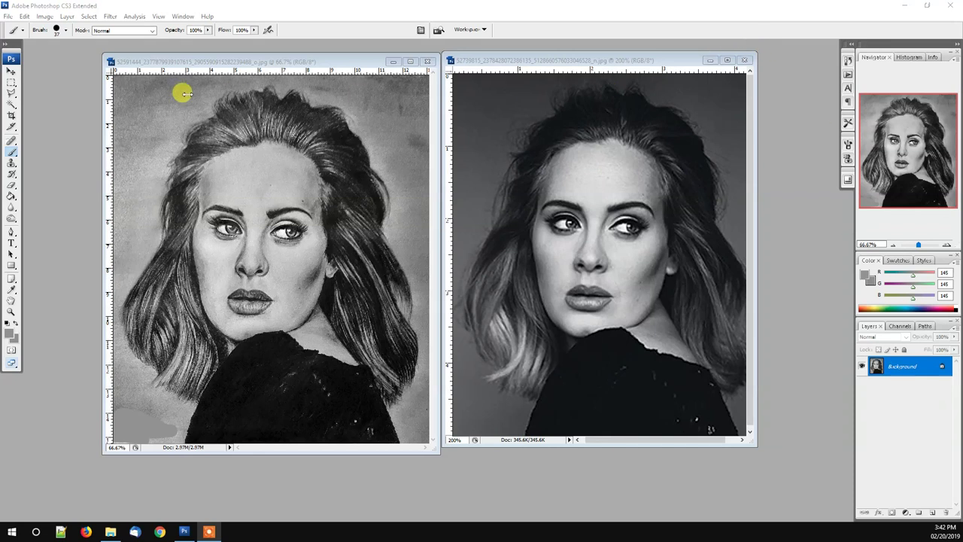
- Burn the highlights in the drawing's hair from the crown down its left side with a 69 px brush at 91% exposure
click(55, 81)
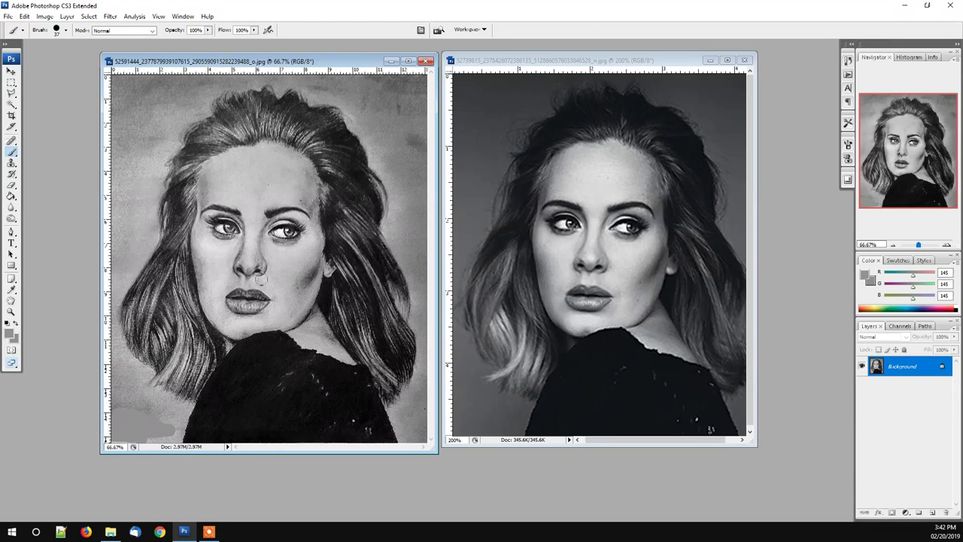
click(561, 225)
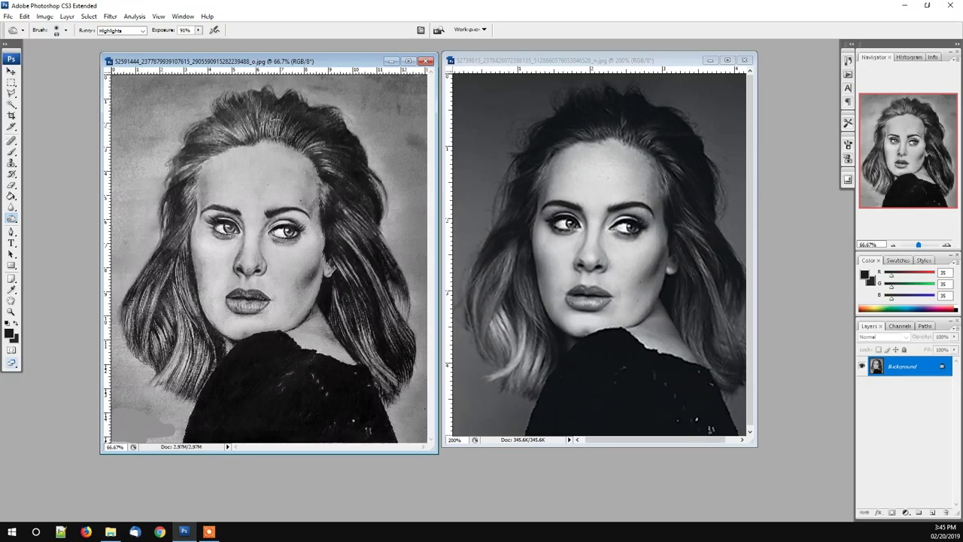
mouse_move(276, 113)
mouse_down()
mouse_move(277, 126)
mouse_move(267, 107)
mouse_move(277, 112)
mouse_move(260, 113)
mouse_move(255, 100)
mouse_move(241, 133)
mouse_move(265, 127)
mouse_move(230, 122)
mouse_move(271, 113)
mouse_move(295, 126)
mouse_move(288, 107)
mouse_move(297, 124)
mouse_up()
mouse_move(282, 122)
mouse_down()
mouse_move(251, 120)
mouse_move(252, 134)
mouse_move(201, 124)
mouse_move(230, 135)
mouse_move(178, 146)
mouse_move(198, 155)
mouse_move(182, 159)
mouse_move(195, 155)
mouse_move(187, 194)
mouse_up()
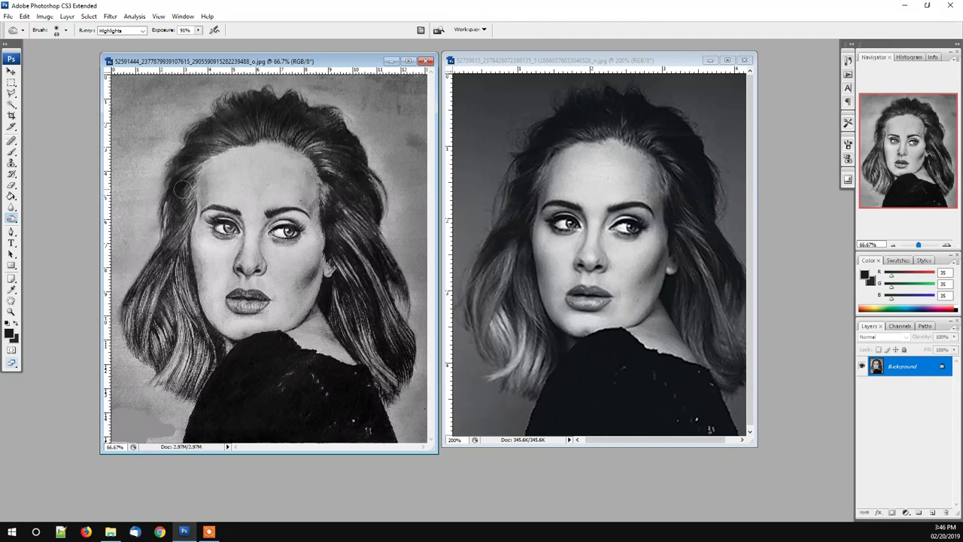
mouse_move(527, 192)
mouse_down()
mouse_move(553, 163)
mouse_move(531, 190)
mouse_move(548, 167)
mouse_move(531, 181)
mouse_move(540, 172)
mouse_up()
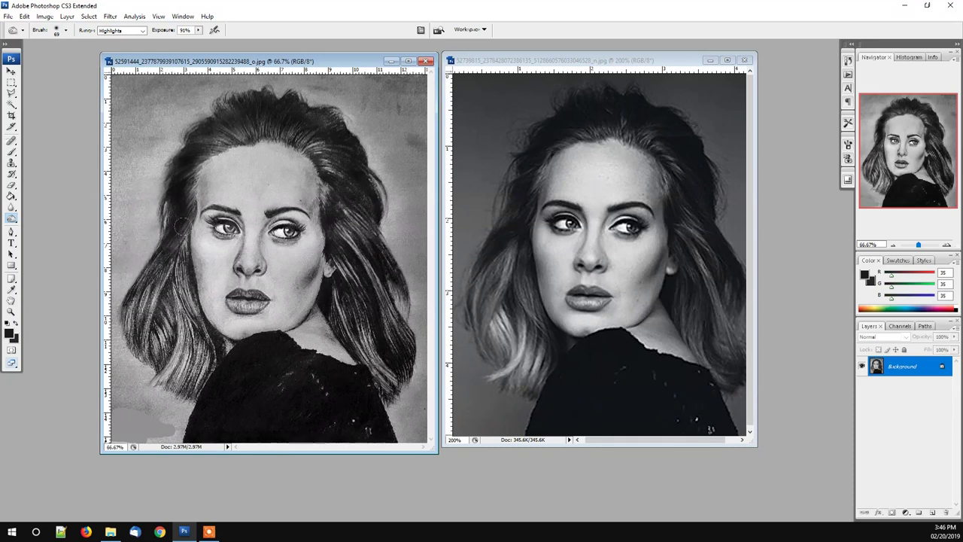
mouse_move(165, 246)
mouse_down()
mouse_move(137, 284)
mouse_move(153, 265)
mouse_up()
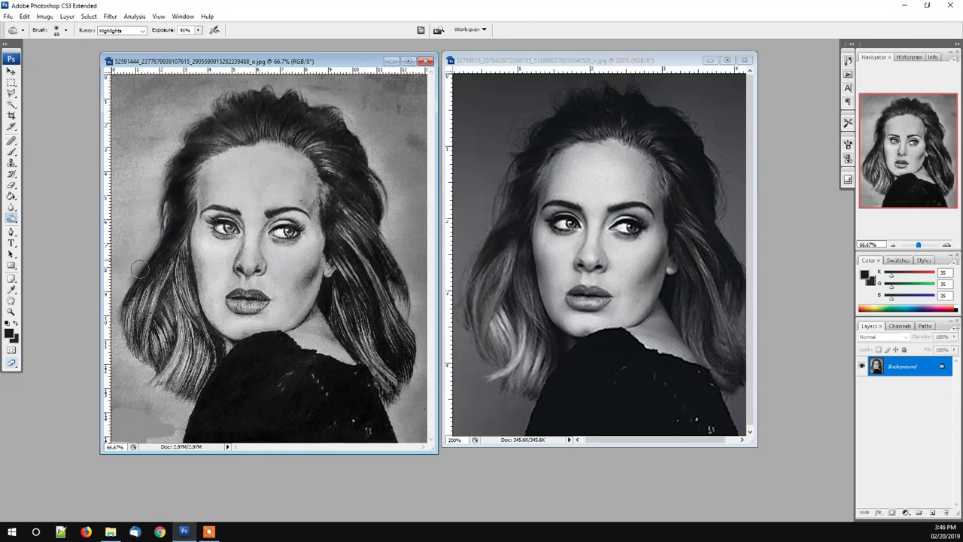
- Set the Burn brush to 53 px and darken the left hair strands and the hair above the forehead's right side
click(59, 31)
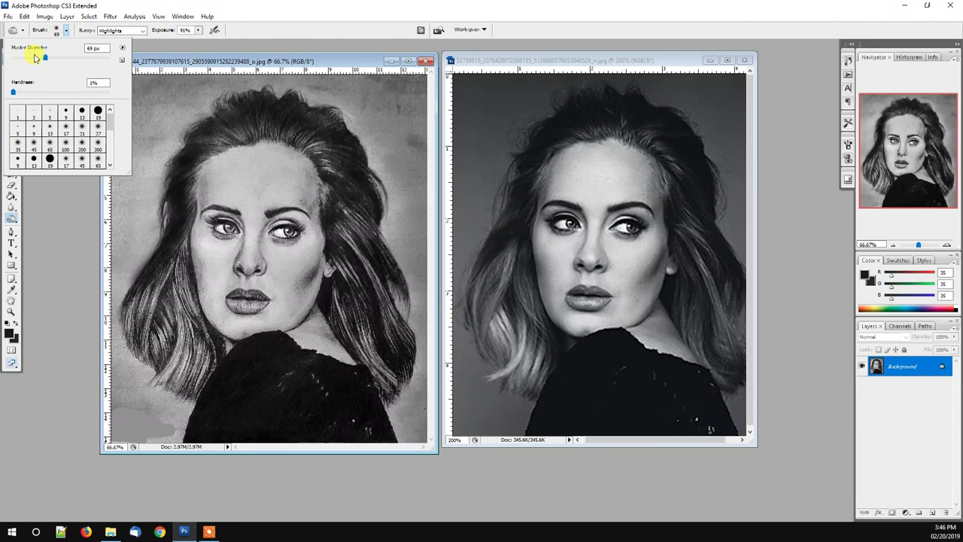
click(149, 273)
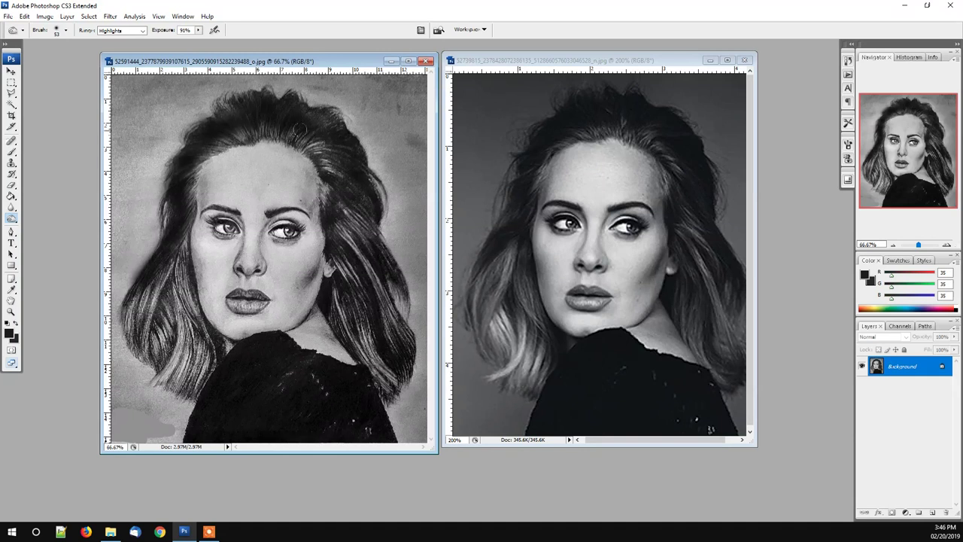
drag(319, 142, 317, 149)
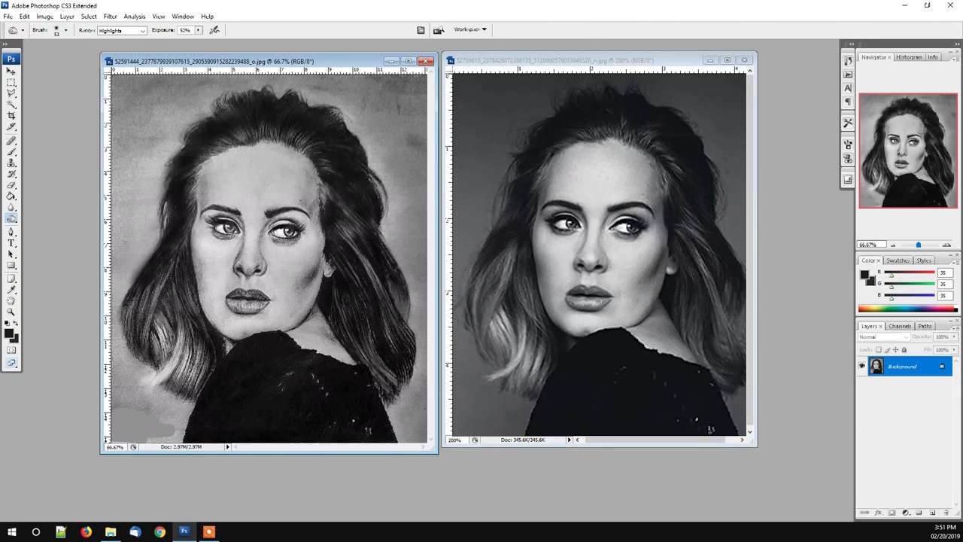
- Magnify the drawing's left eye to 200% and the reference photo's to 500%, lining up the photo window for comparison
click(11, 70)
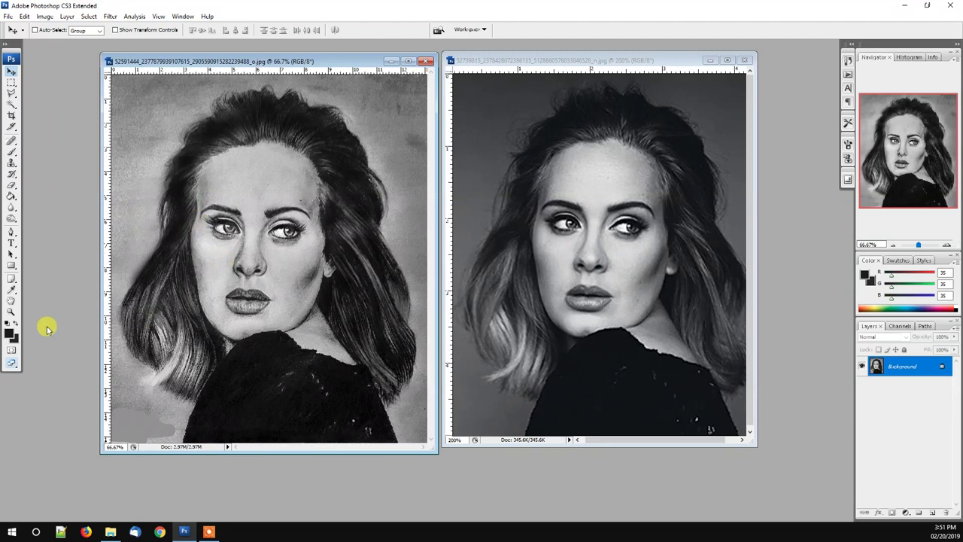
click(11, 312)
click(228, 225)
click(280, 265)
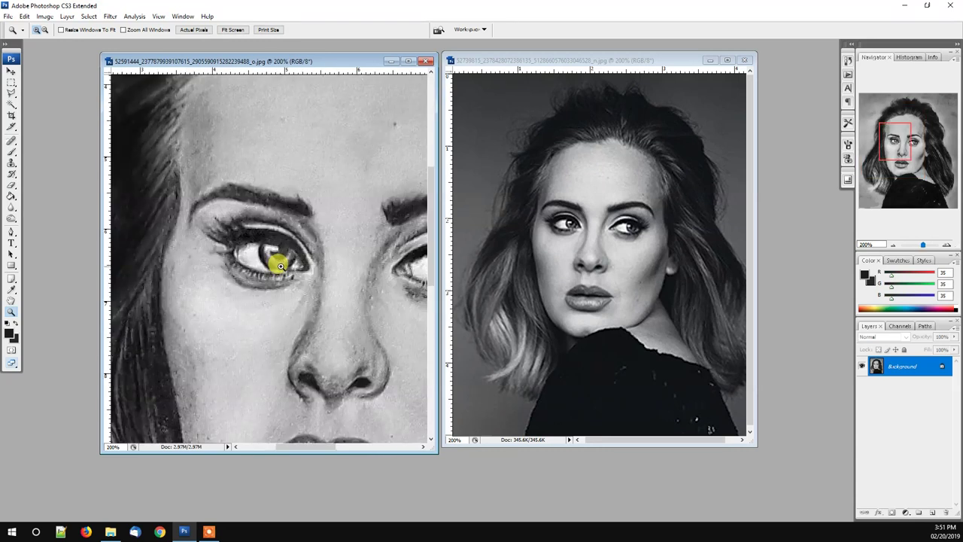
click(568, 54)
click(583, 223)
click(584, 245)
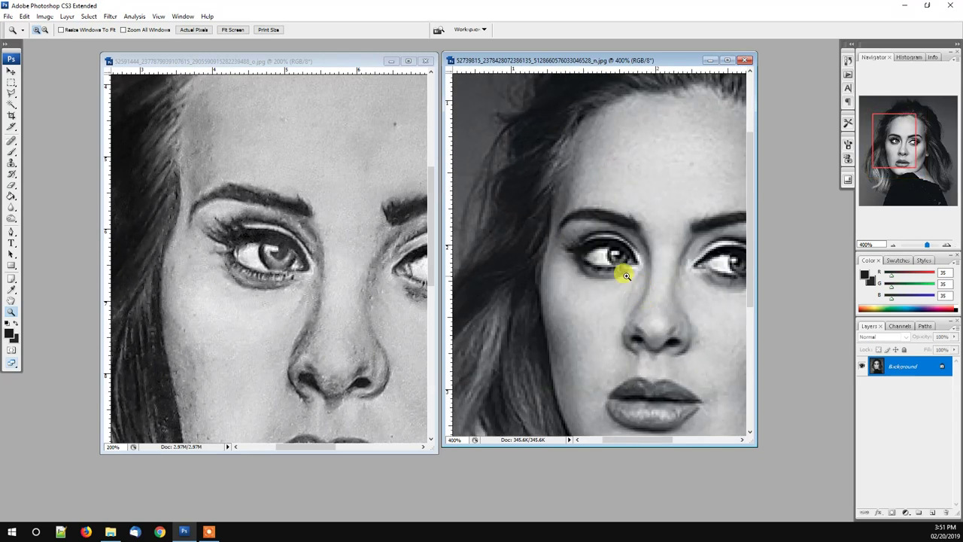
click(626, 275)
mouse_move(585, 60)
mouse_down()
mouse_move(592, 76)
mouse_move(587, 69)
mouse_up()
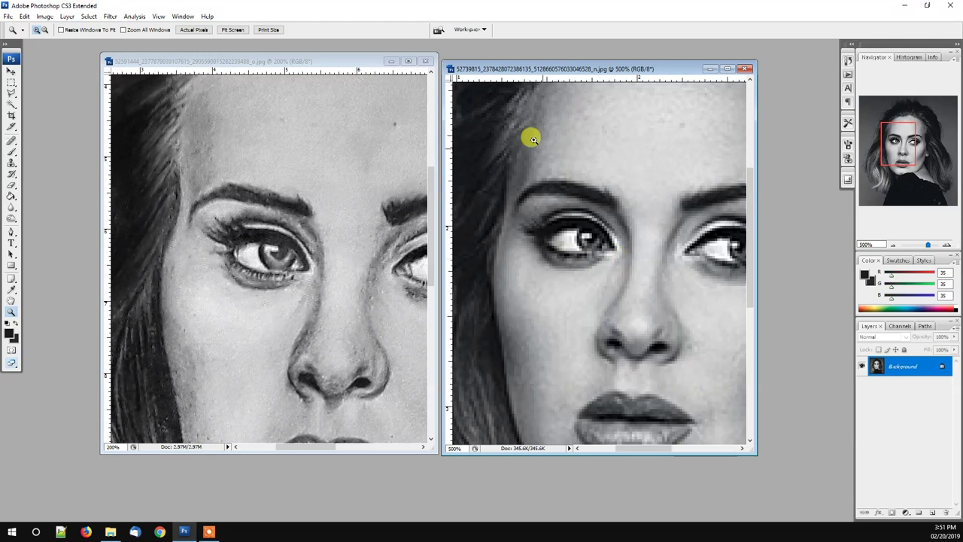
drag(597, 72, 594, 75)
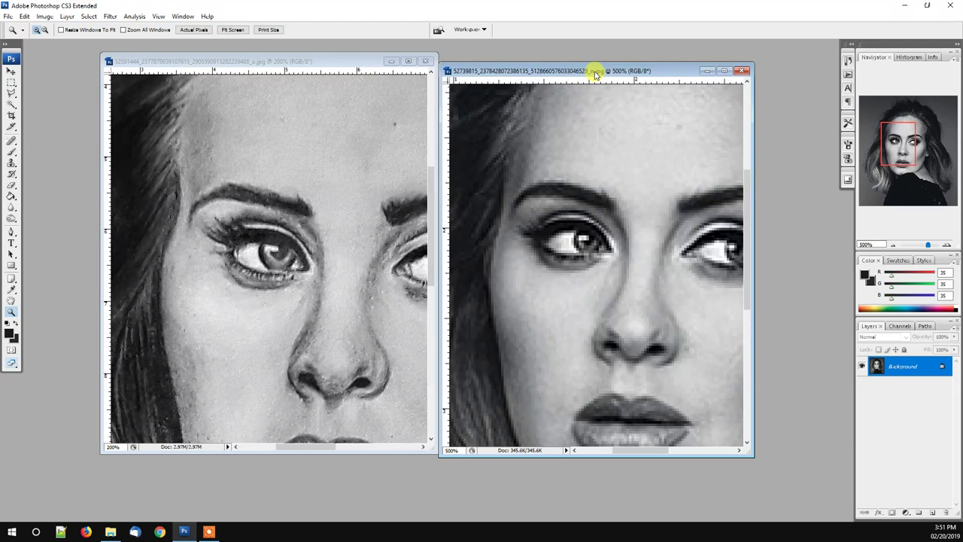
drag(594, 75, 594, 82)
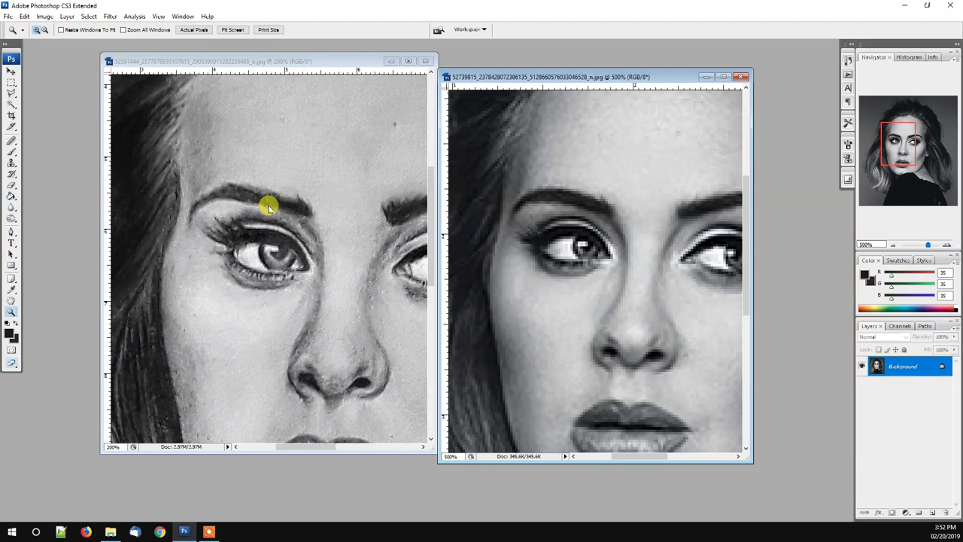
- Burn the drawing's left eyebrow with a 10 px brush, using the Highlights range at 52% exposure
click(161, 59)
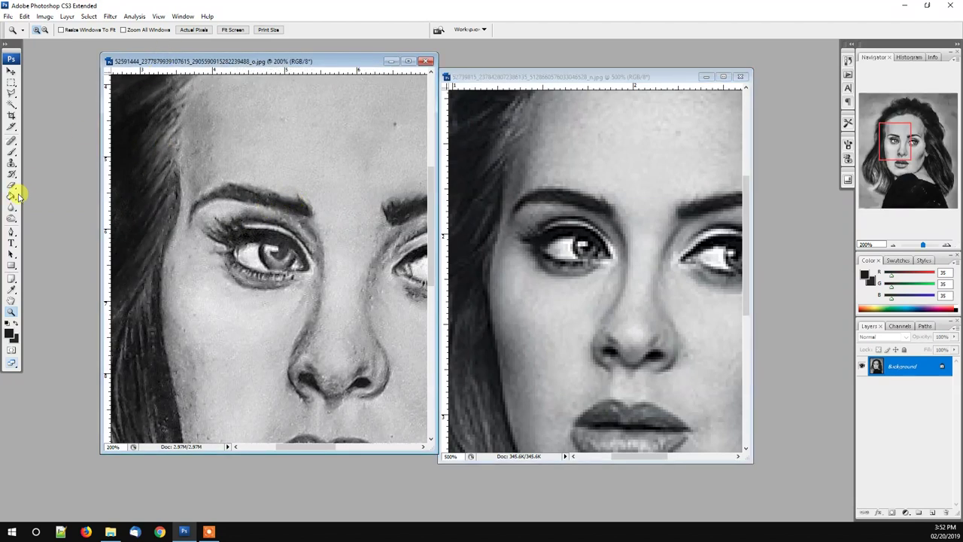
click(12, 222)
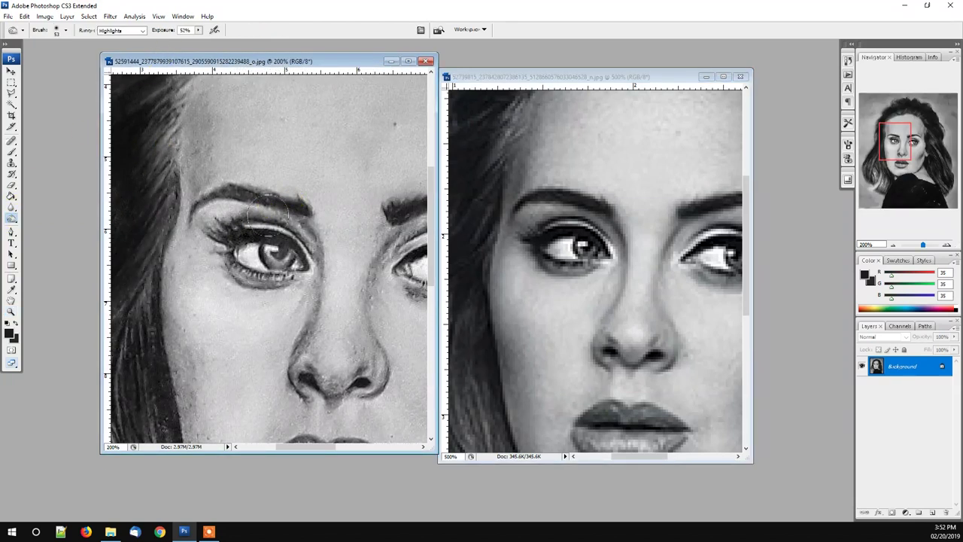
click(67, 31)
mouse_move(27, 62)
mouse_down()
mouse_move(35, 82)
mouse_move(22, 62)
mouse_up()
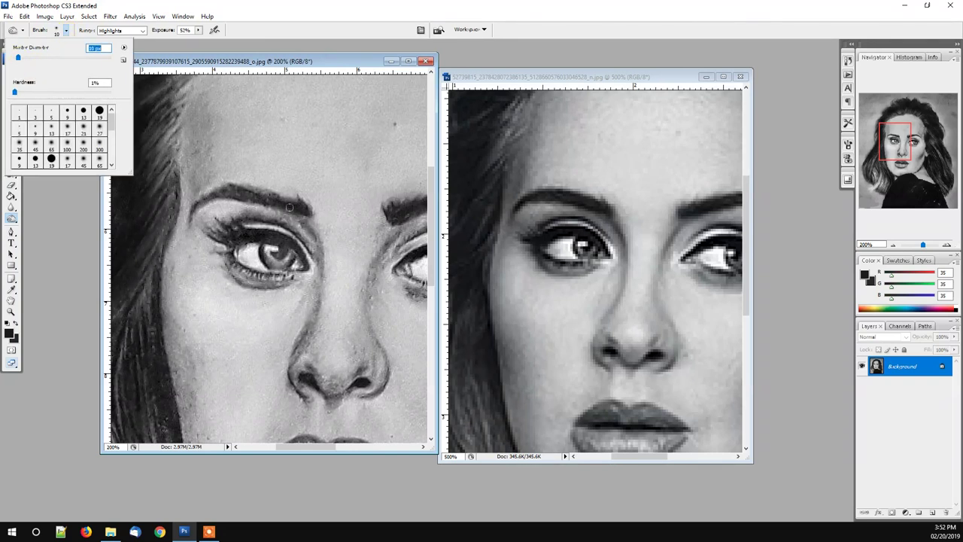
key(Return)
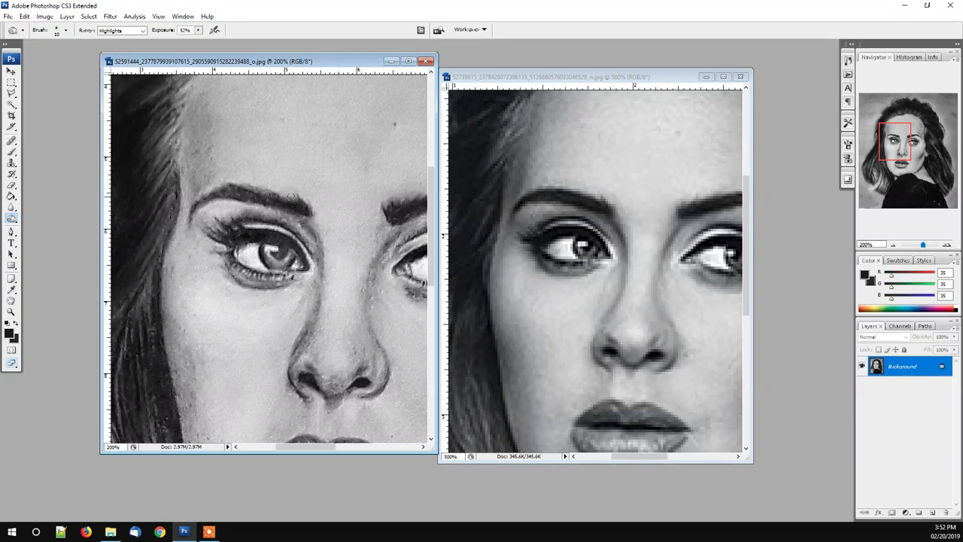
drag(290, 200, 265, 191)
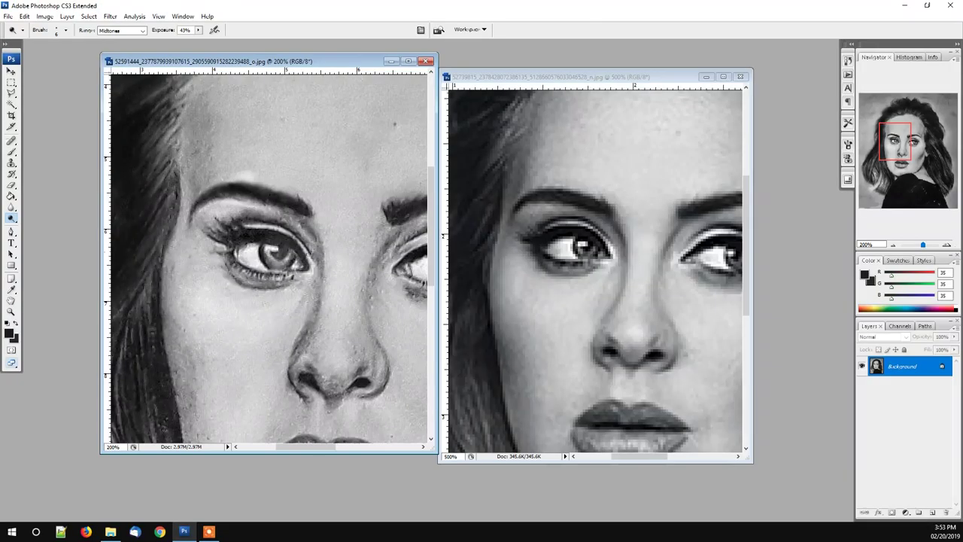
mouse_move(598, 231)
mouse_down()
mouse_move(552, 221)
mouse_move(529, 238)
mouse_move(570, 221)
mouse_move(600, 229)
mouse_move(612, 248)
mouse_move(545, 230)
mouse_up()
drag(555, 220, 581, 220)
mouse_move(516, 279)
mouse_down()
mouse_move(577, 249)
mouse_move(532, 249)
mouse_move(568, 234)
mouse_move(602, 252)
mouse_move(522, 240)
mouse_move(617, 243)
mouse_move(589, 230)
mouse_move(609, 265)
mouse_up()
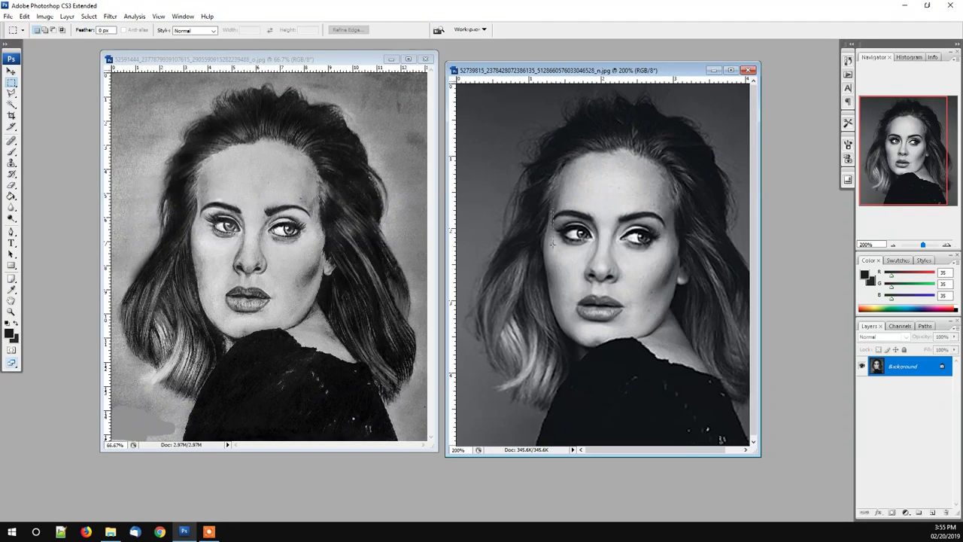
- Copy a rectangular selection of the left eye and eyebrow from the reference photo and paste it into the drawing
drag(599, 247, 600, 252)
click(27, 18)
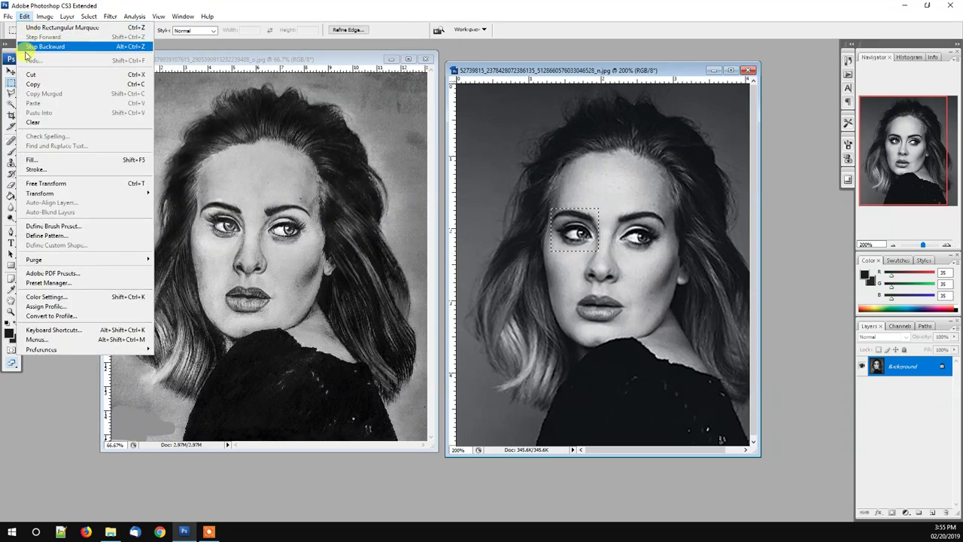
click(30, 80)
click(187, 63)
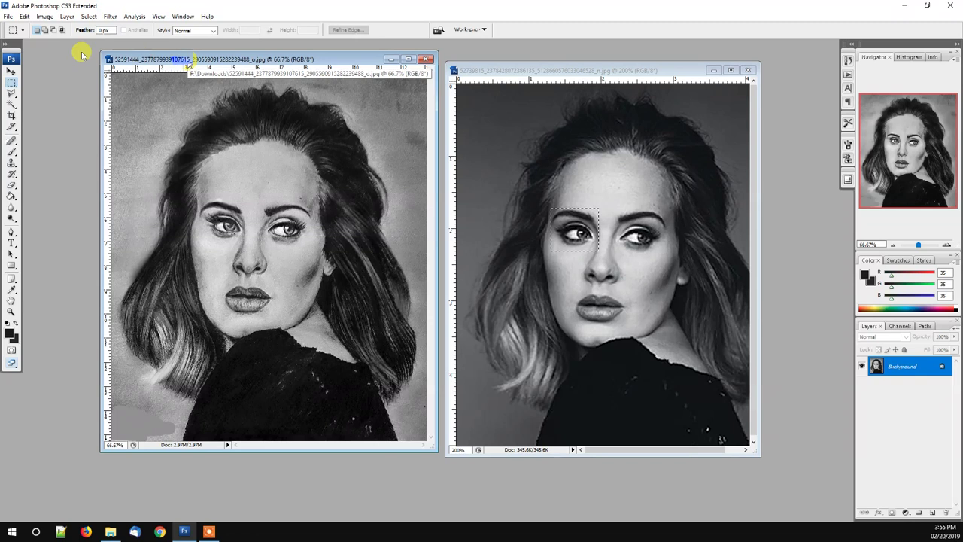
click(25, 16)
click(34, 97)
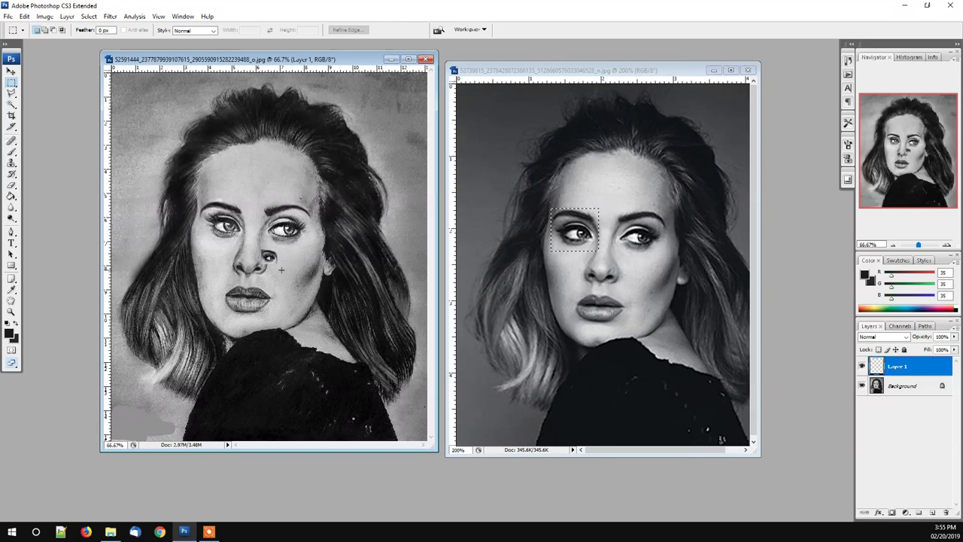
- Scale the pasted eye to 312% with Free Transform and place it over the drawing's left eye
click(24, 15)
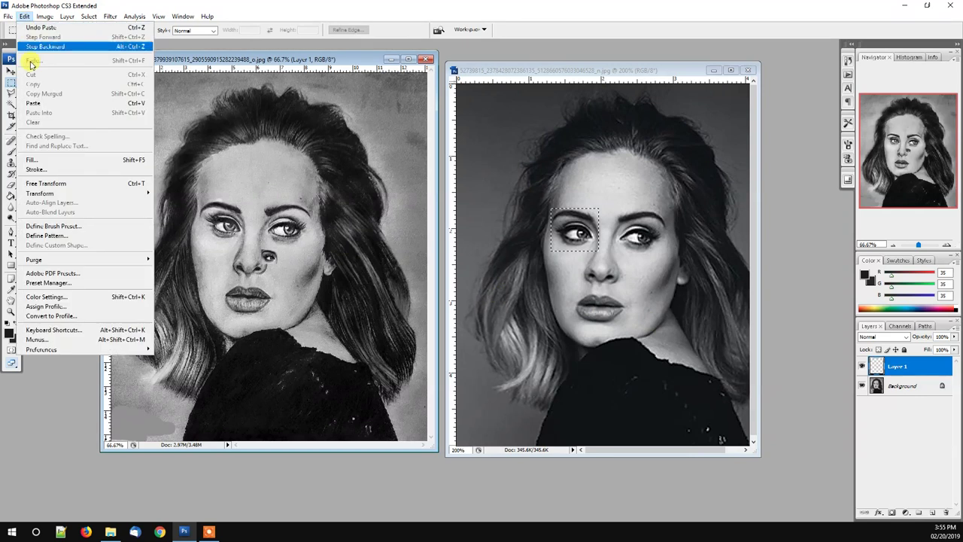
click(46, 184)
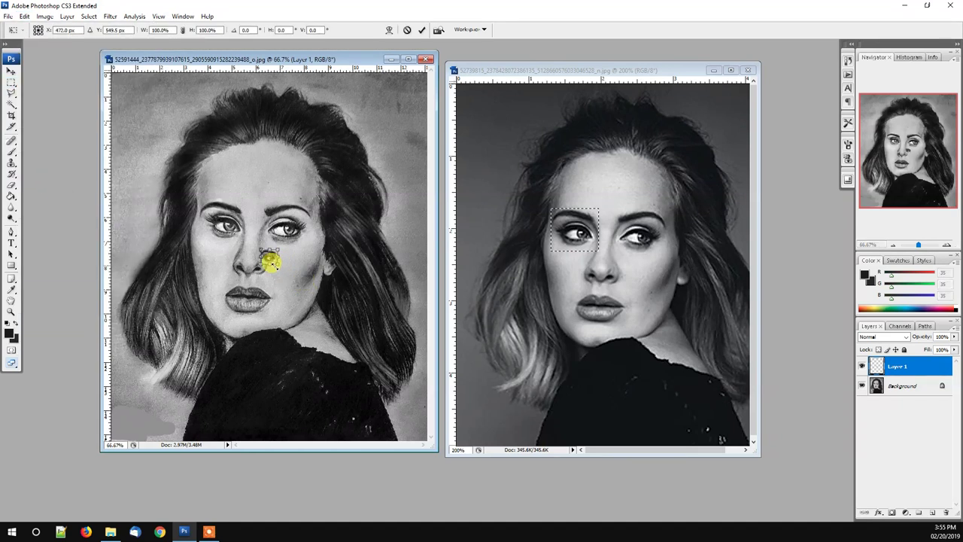
drag(271, 261, 302, 292)
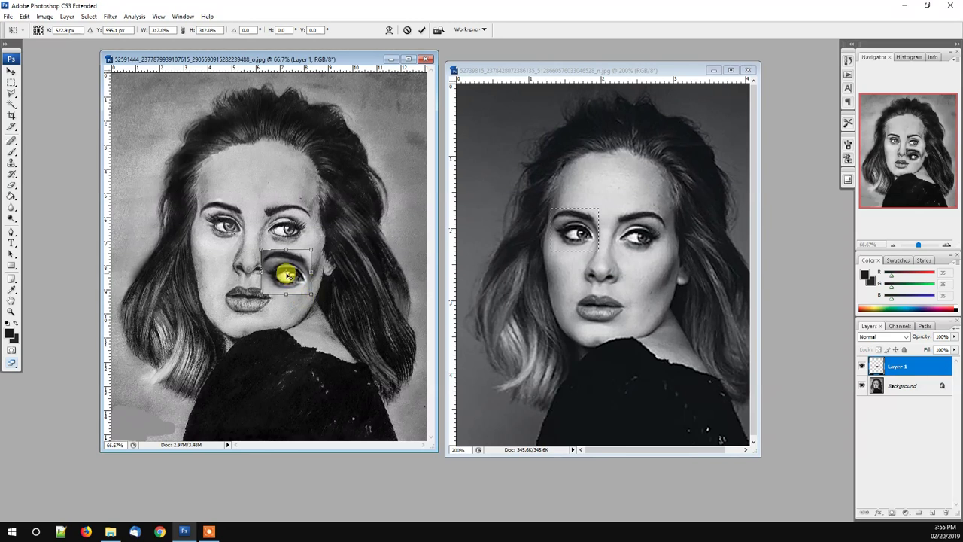
drag(278, 277, 222, 234)
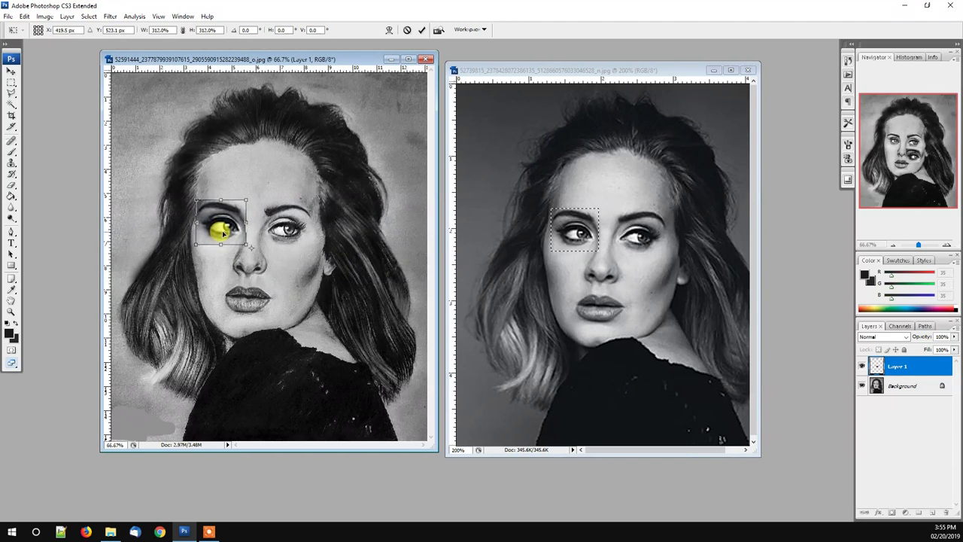
drag(223, 234, 225, 234)
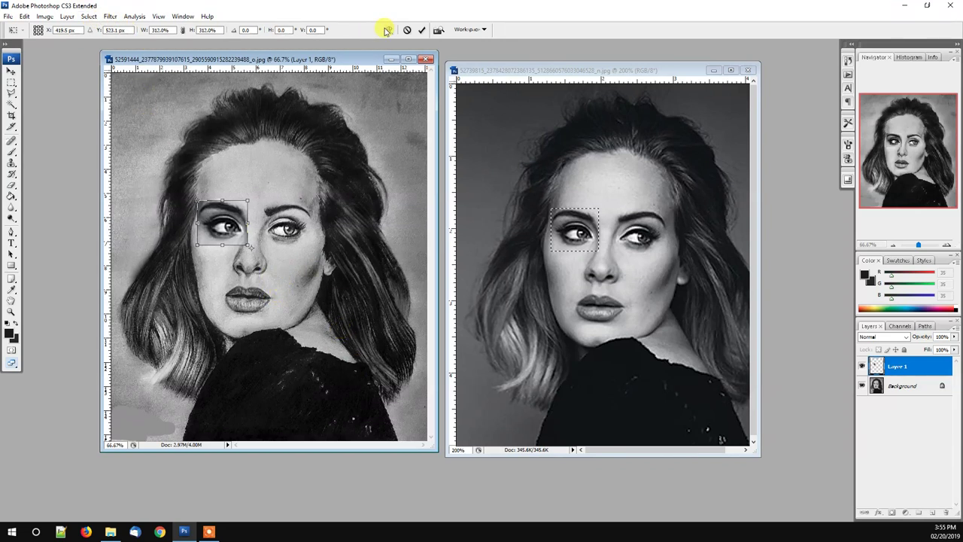
click(421, 30)
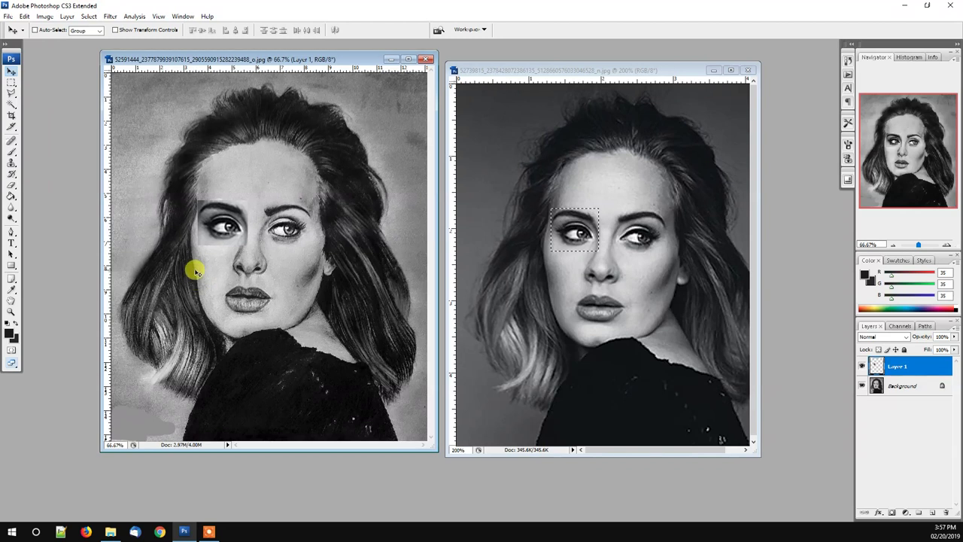
- Clear the rectangular selection in the reference photo
click(549, 280)
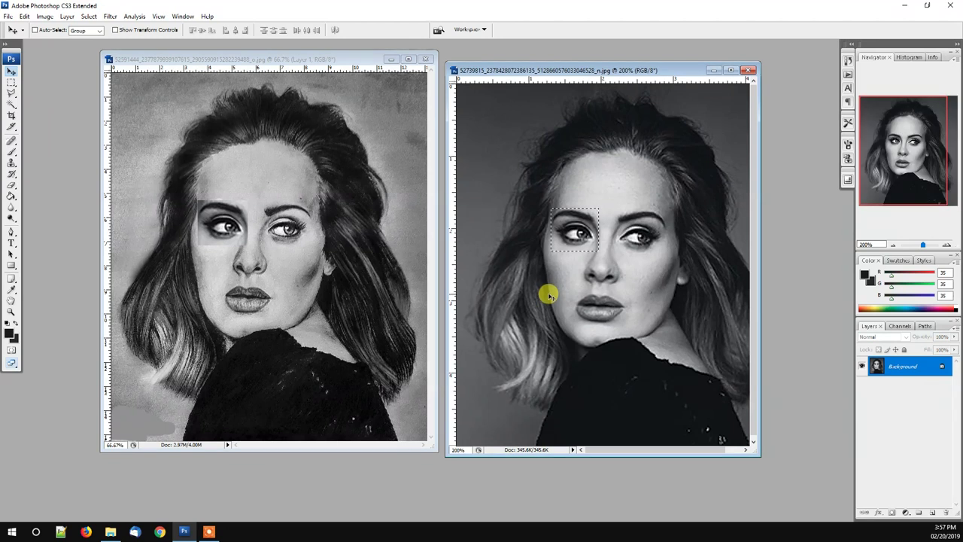
click(89, 17)
click(98, 36)
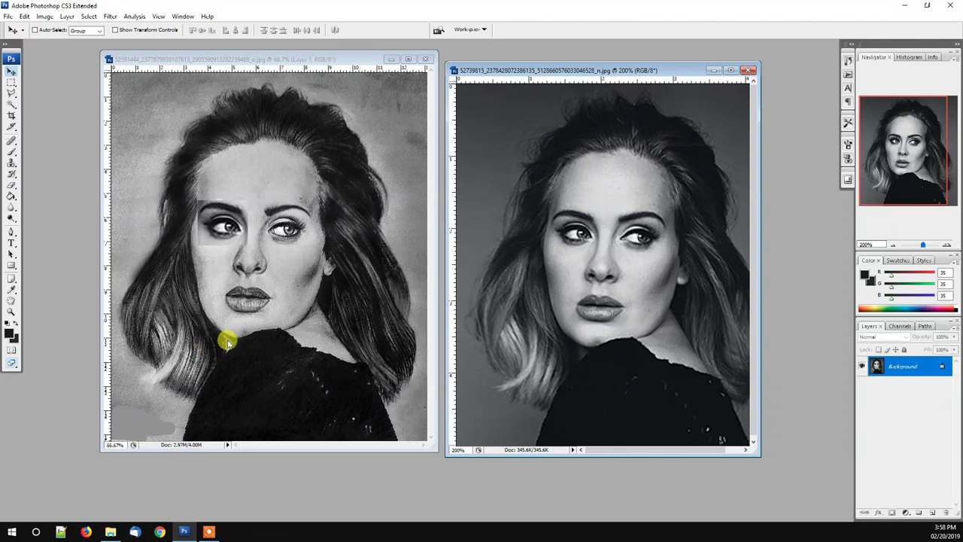
- Paint faint dark shading around the drawing's neck and right eye on Layer 1 with a 27 px brush at 6% opacity
click(10, 219)
click(47, 228)
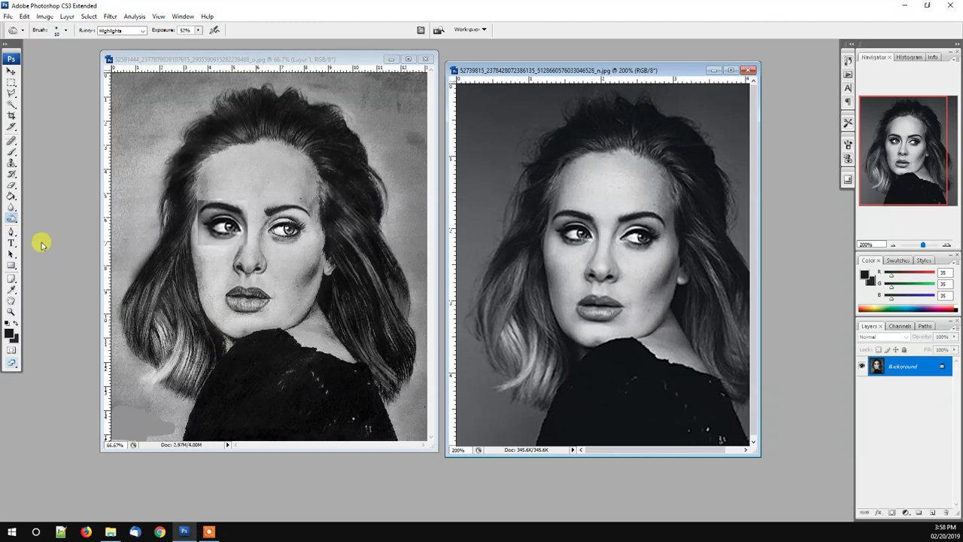
click(259, 373)
key(b)
click(226, 344)
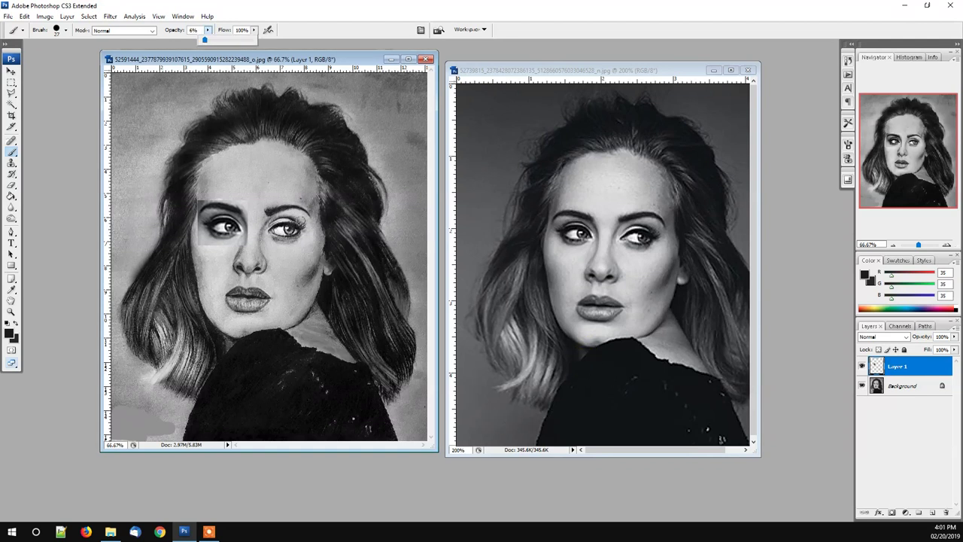
click(299, 222)
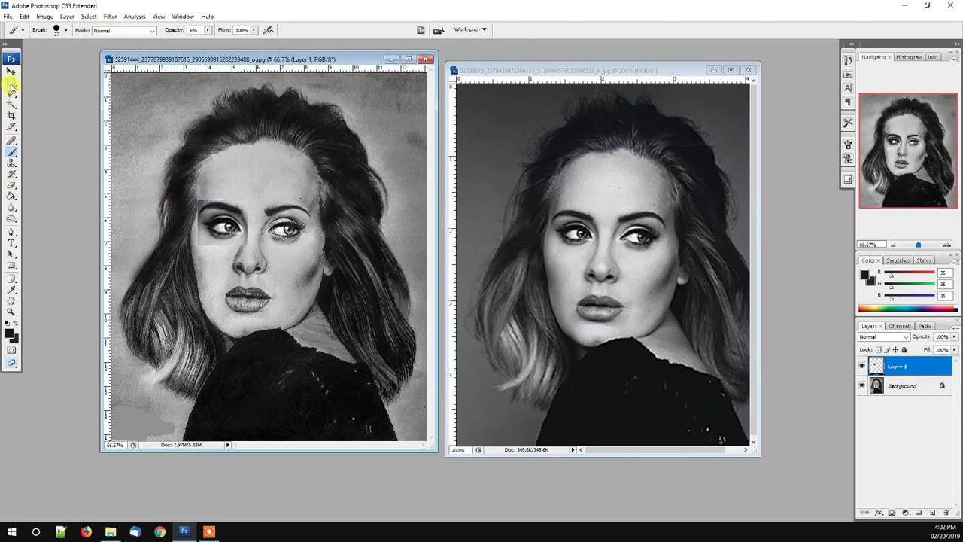
- Examine the right eye up close in both images, magnifying the drawing to 200% and the reference photo to 500%
click(10, 311)
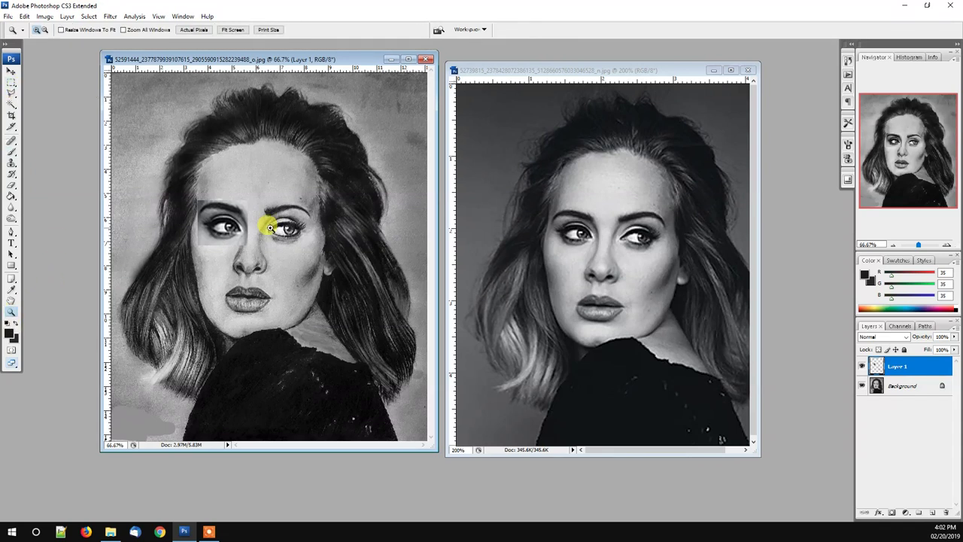
click(305, 260)
click(308, 273)
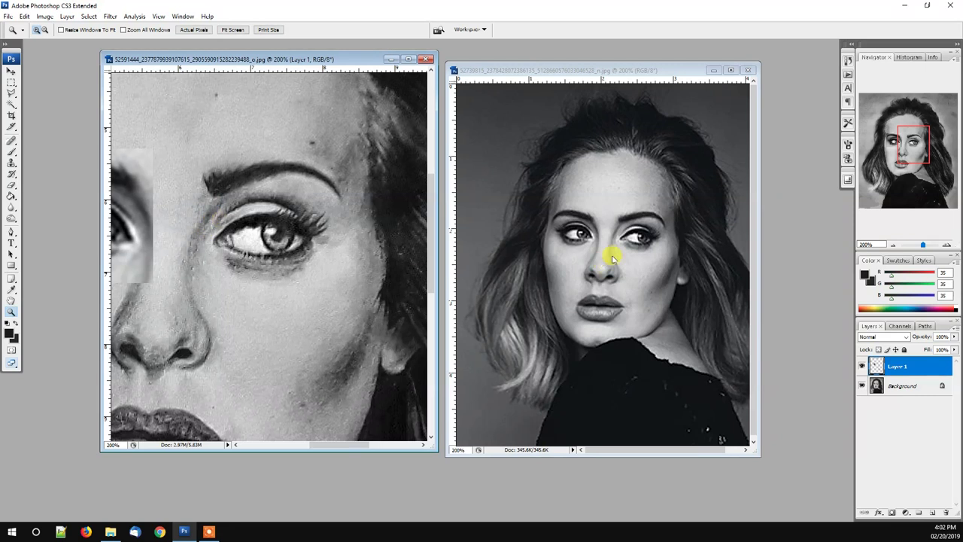
click(625, 232)
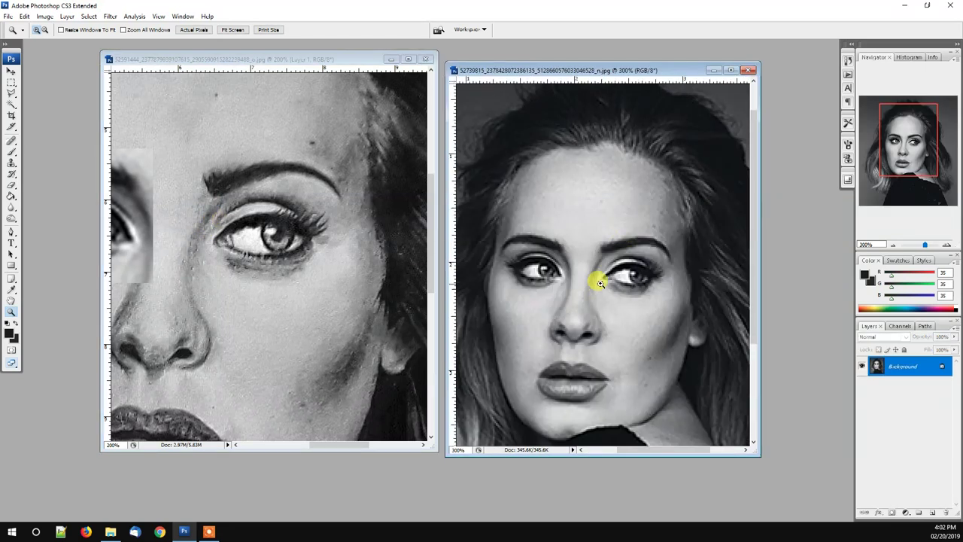
click(602, 276)
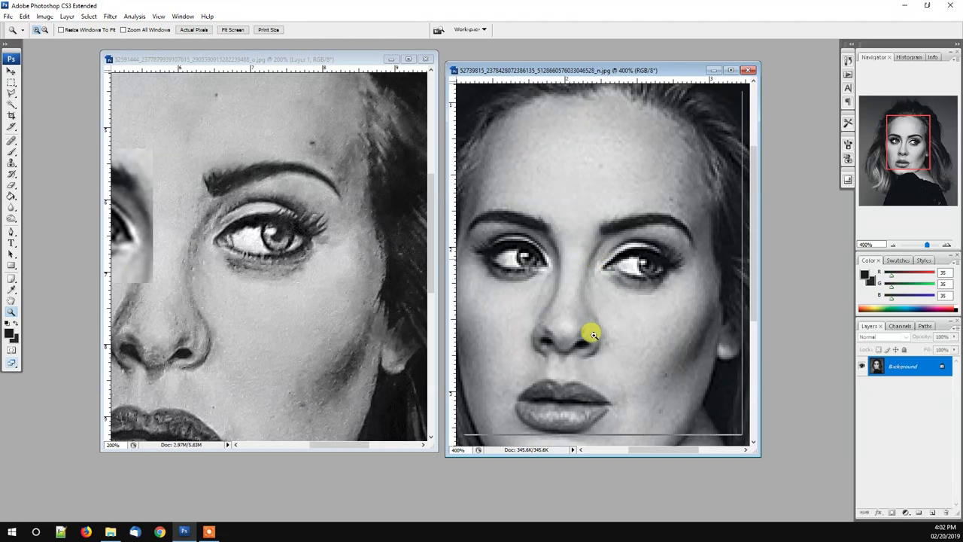
click(601, 258)
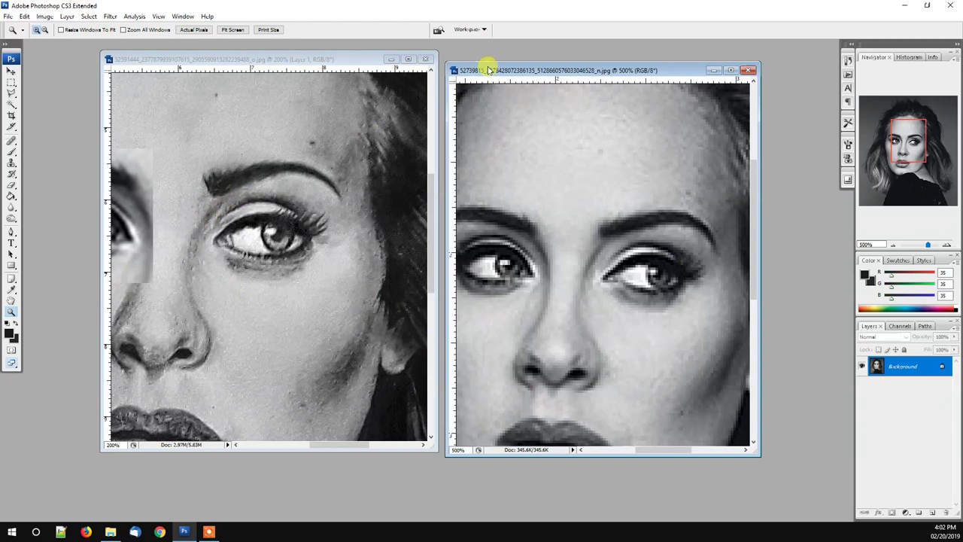
- Fit the drawing and the reference photo on screen and arrange their windows side by side for comparison
right_click(254, 277)
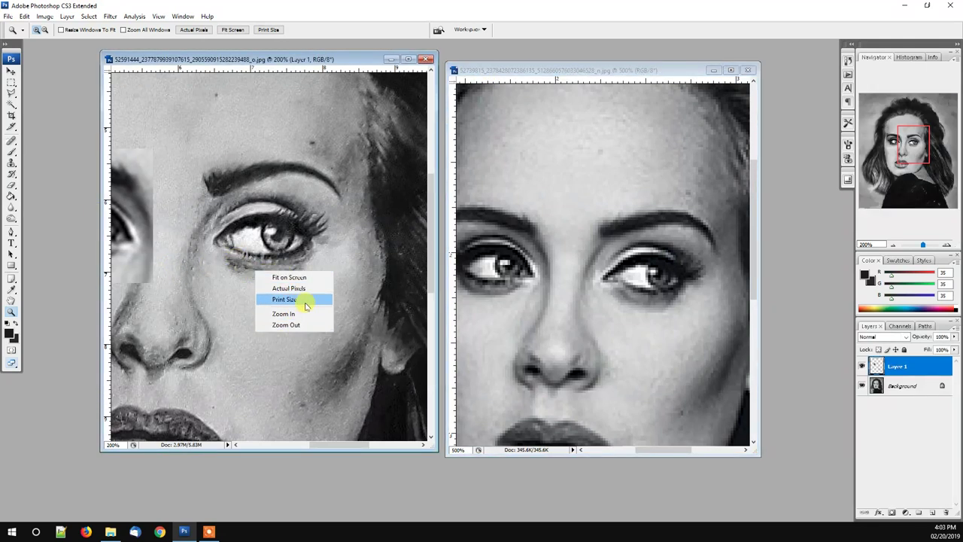
click(304, 277)
right_click(612, 283)
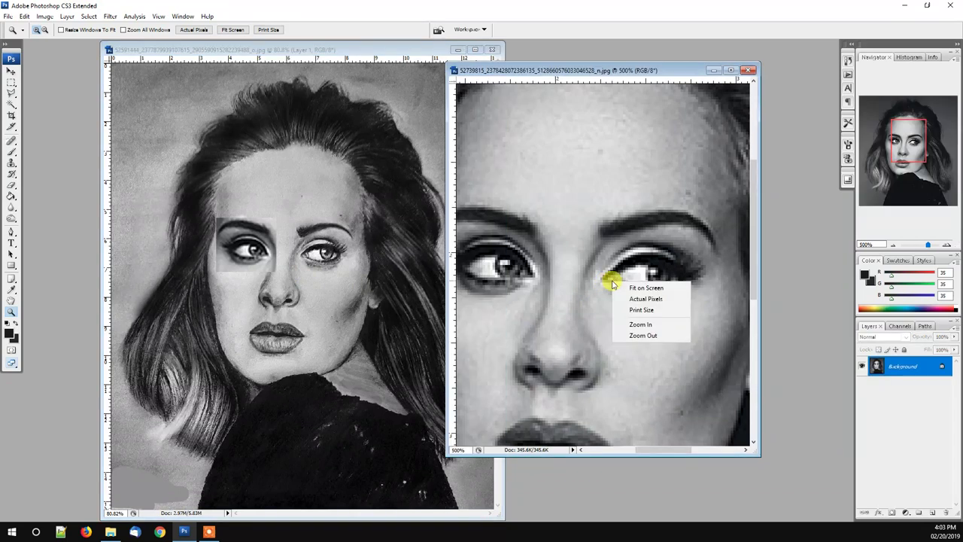
click(637, 287)
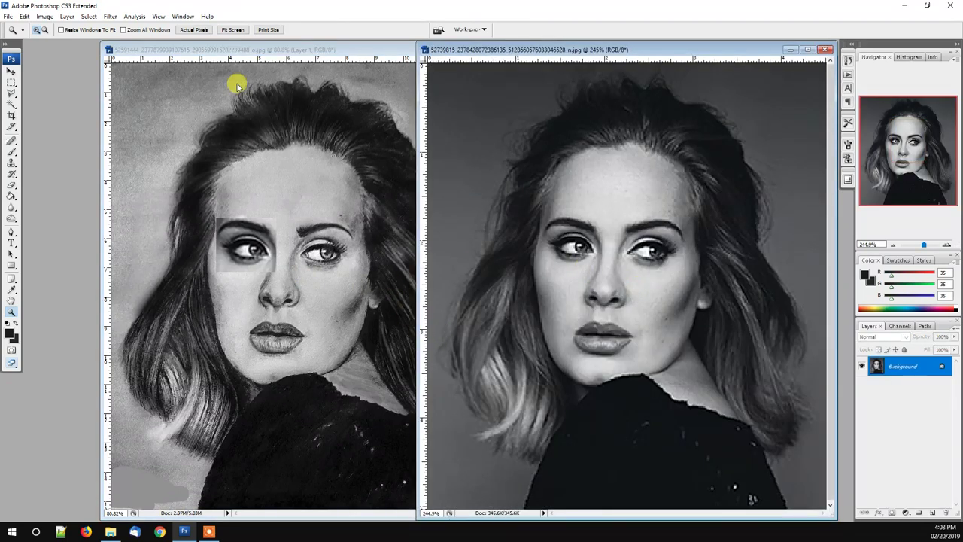
drag(265, 52, 219, 50)
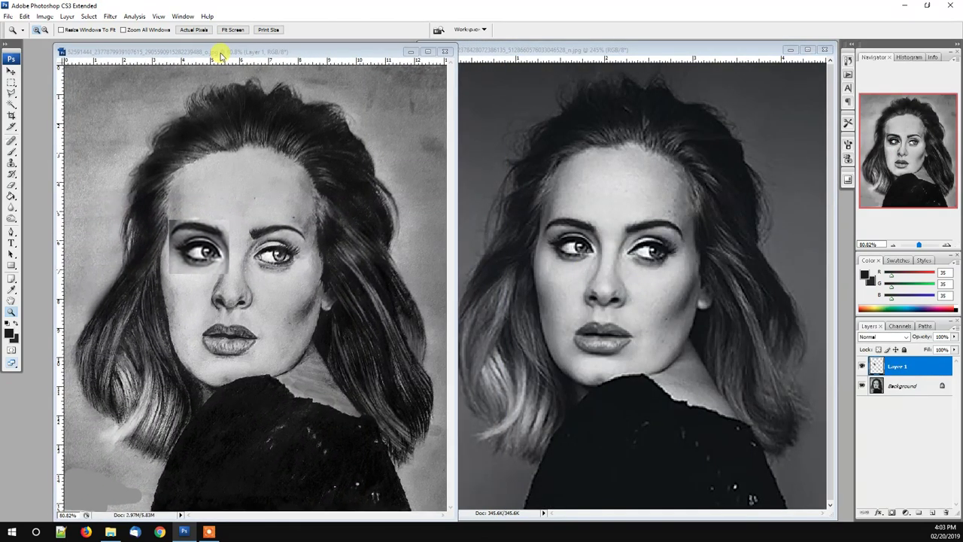